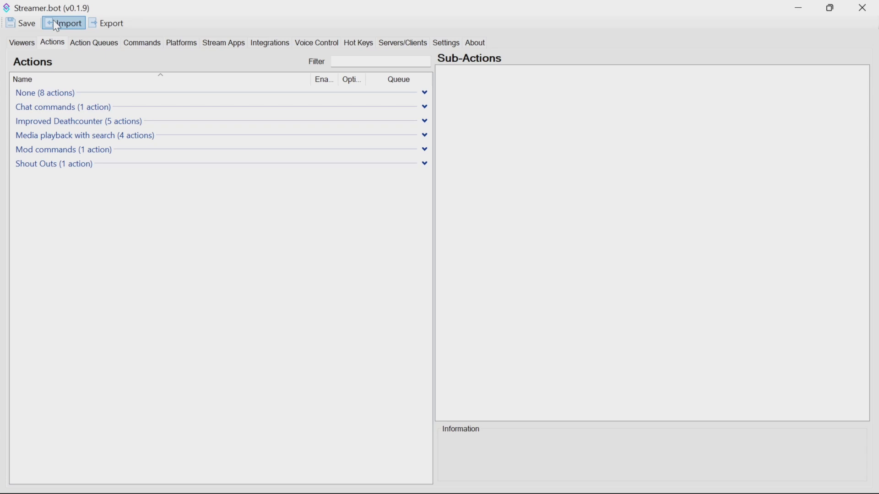
- Import the pasted Timeout roulette v2 string, including the !timeoutroulette command
click(54, 21)
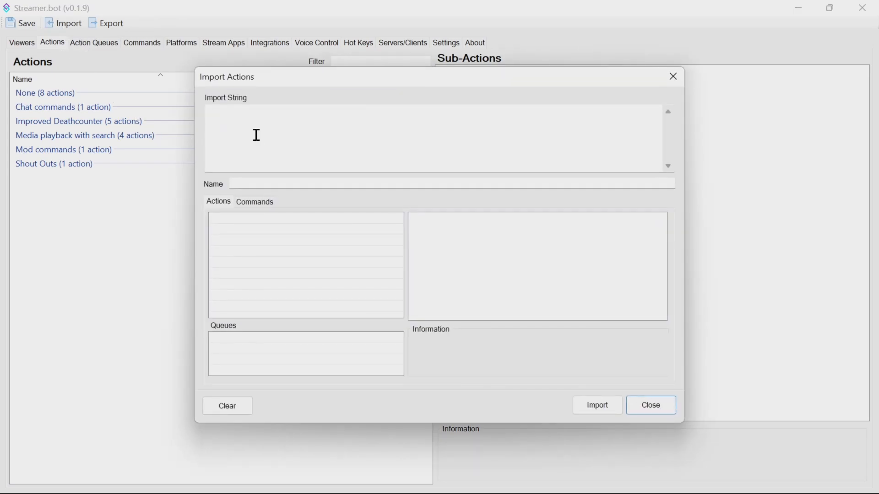
right_click(254, 136)
click(287, 203)
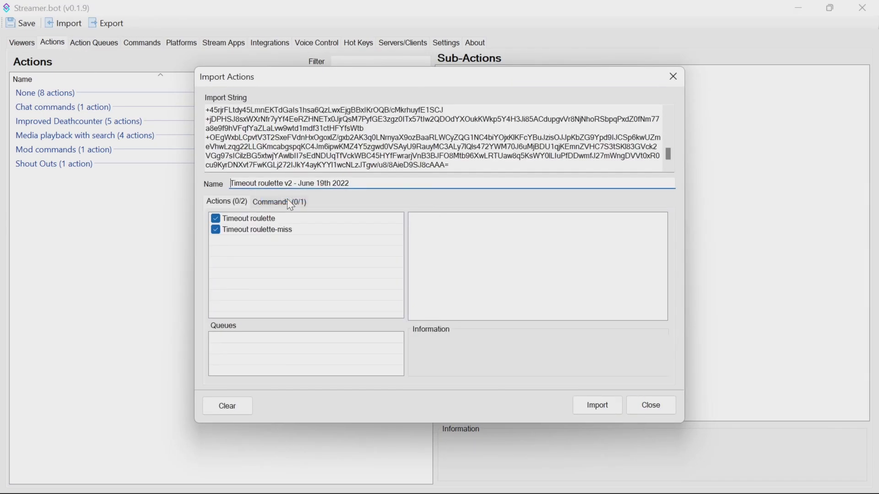
click(263, 202)
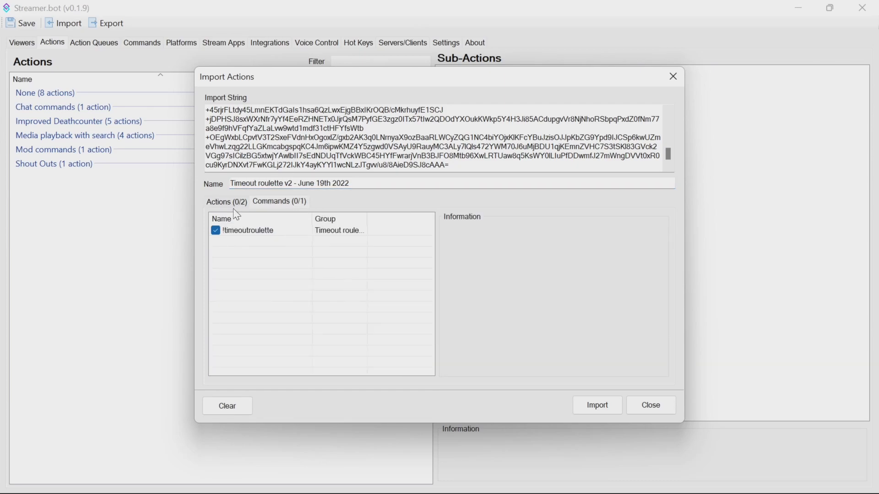
click(603, 405)
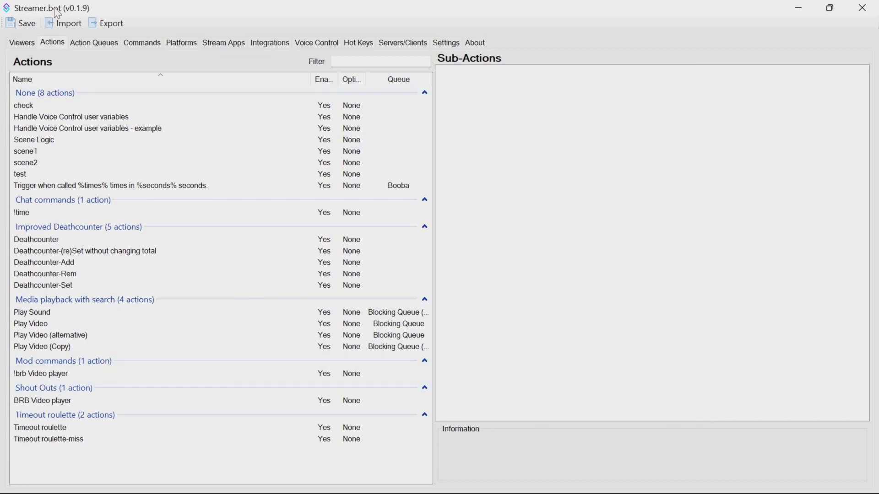
click(134, 44)
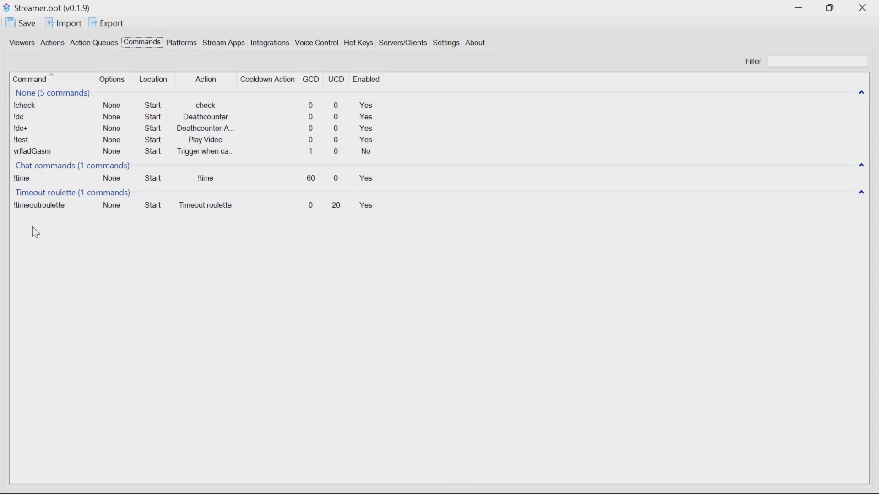
click(49, 209)
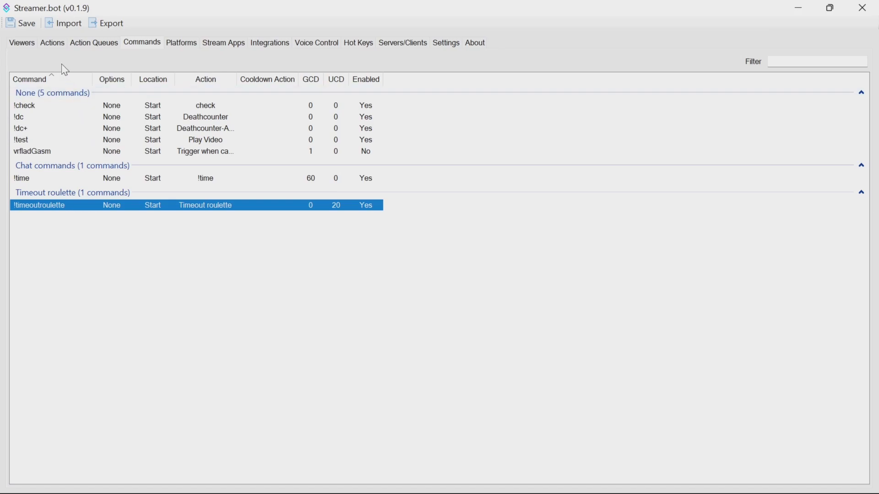
click(53, 43)
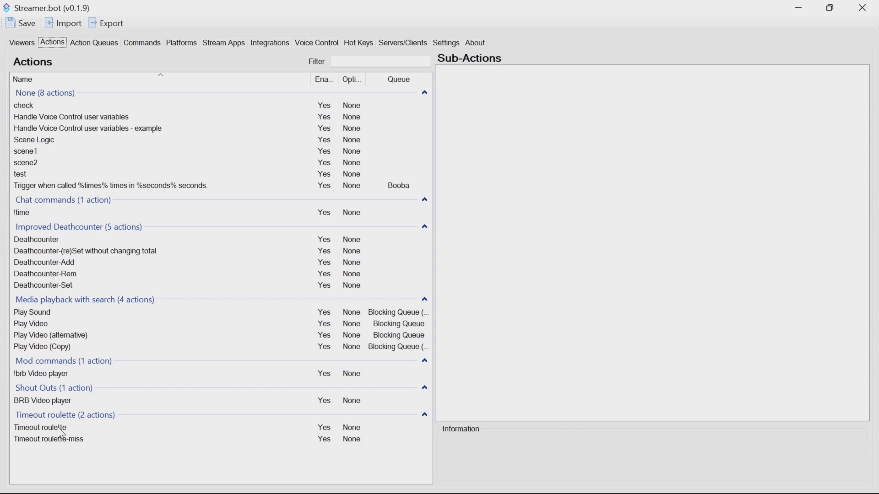
- Change the Timeout roulette Random number sub-action's upper limit from 10 to 5
click(63, 430)
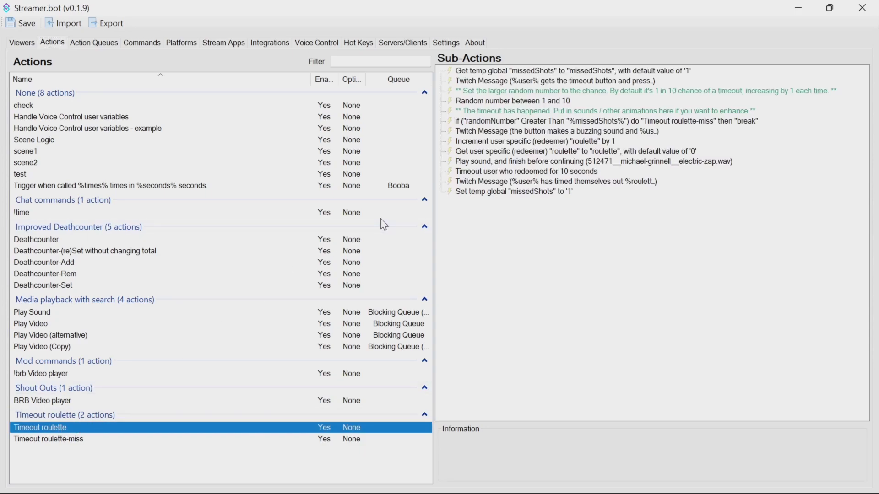
click(499, 100)
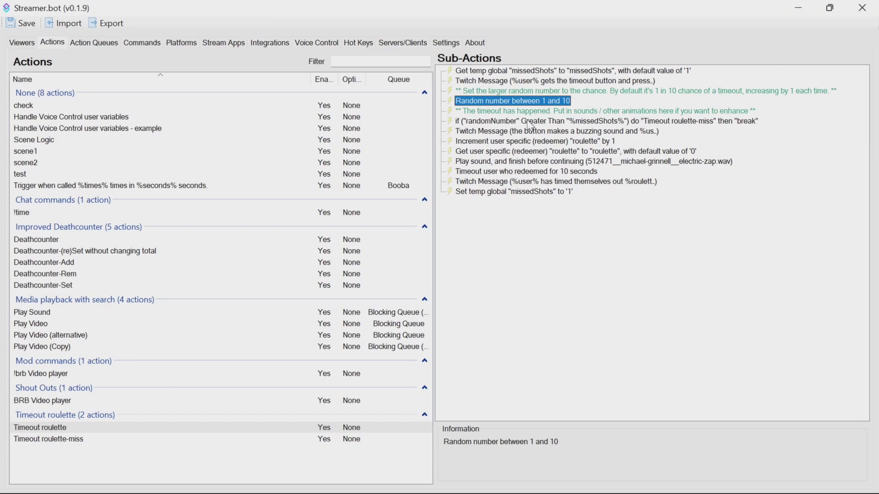
double_click(522, 101)
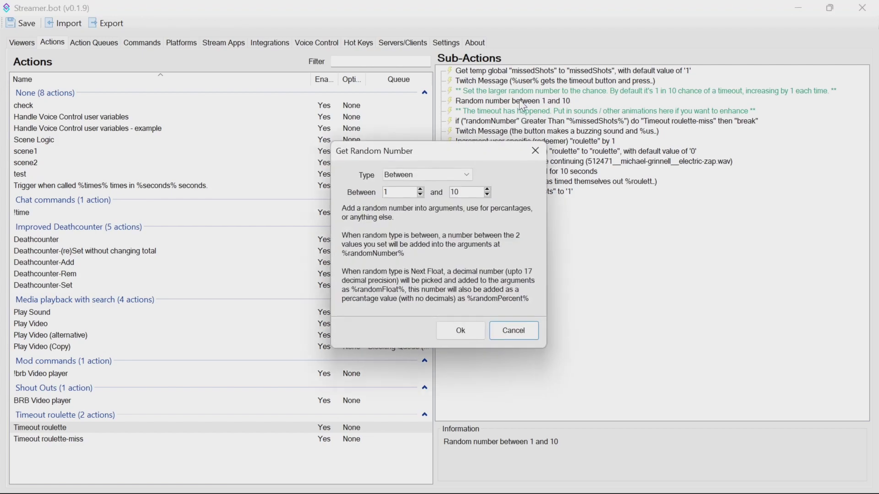
click(471, 192)
drag(471, 192, 450, 194)
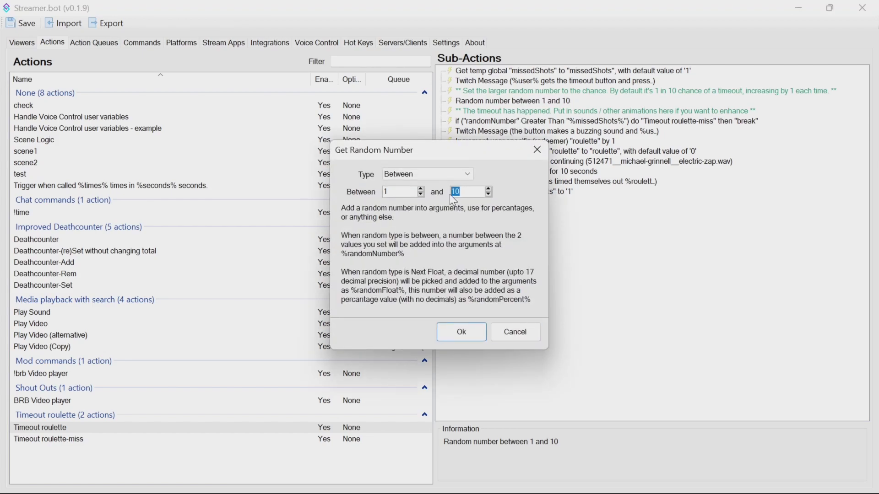
click(468, 333)
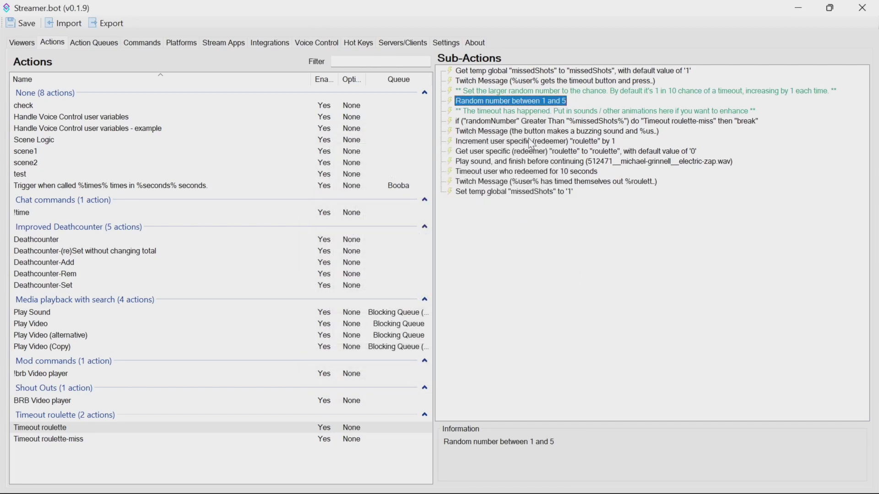
click(527, 162)
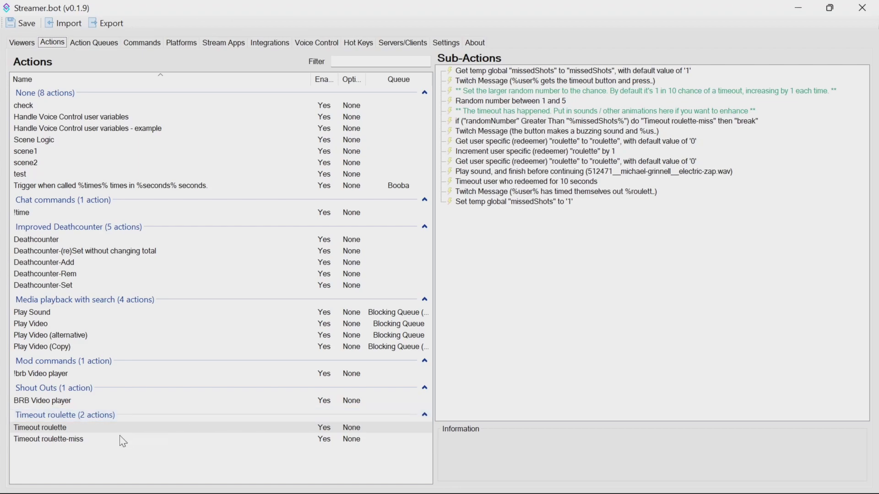
click(91, 441)
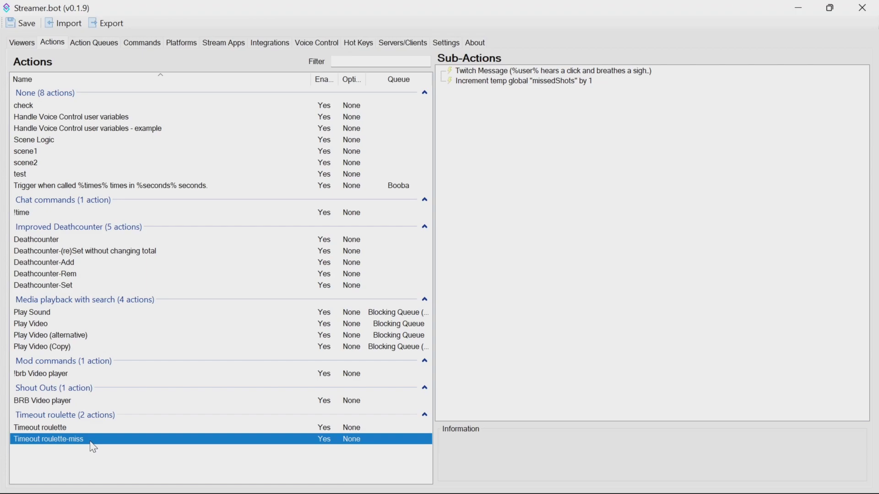
click(502, 74)
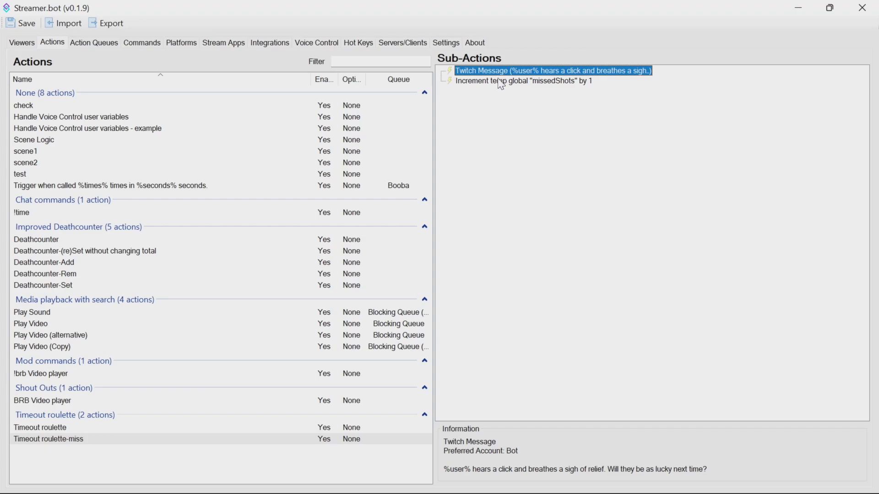
click(502, 83)
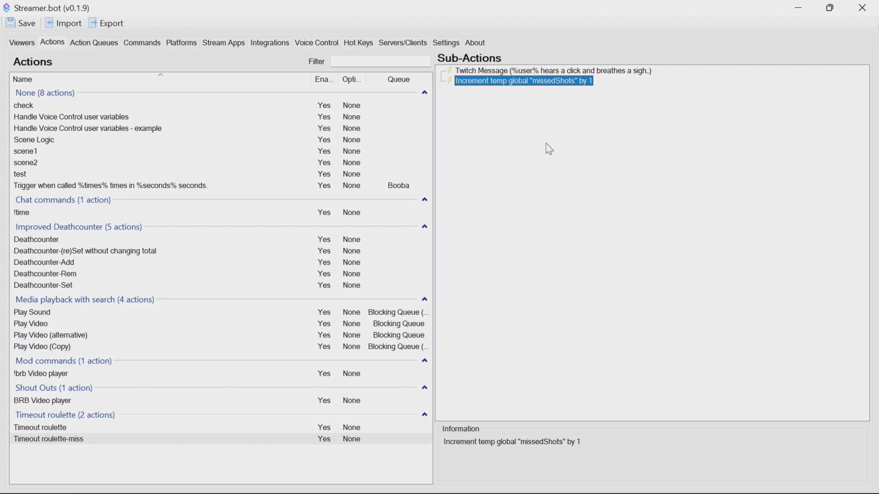
click(57, 429)
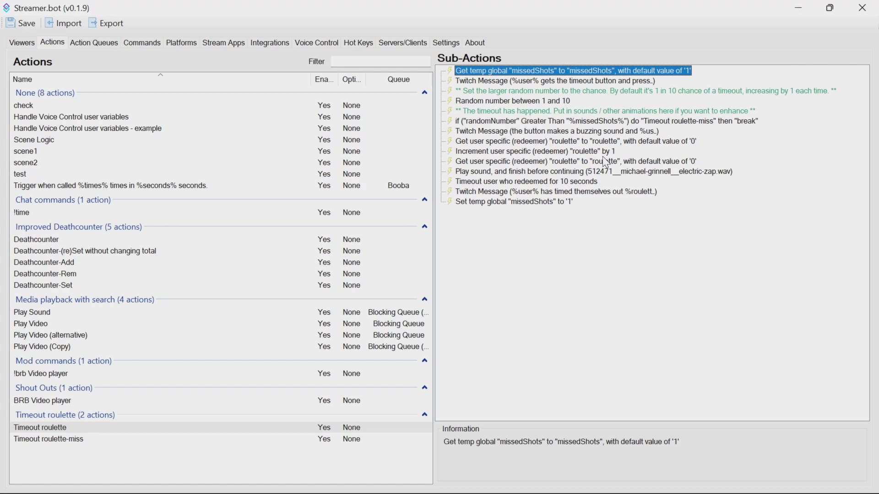
click(536, 82)
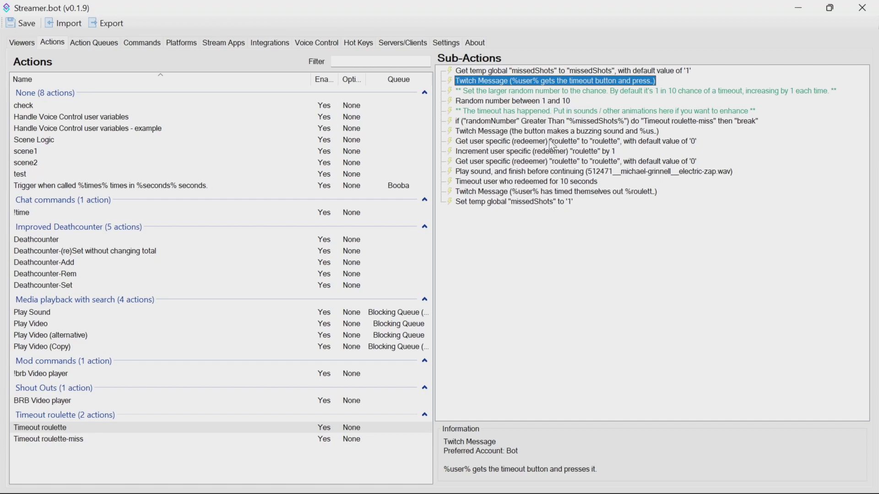
click(524, 101)
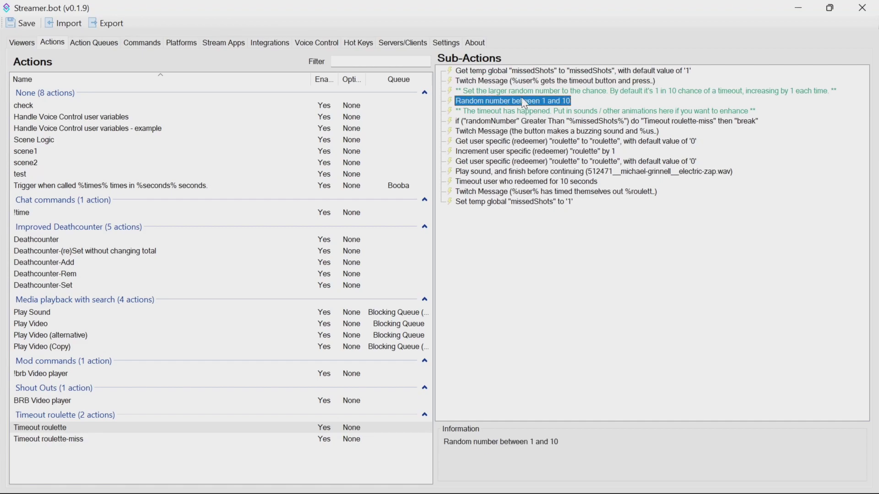
double_click(569, 102)
double_click(465, 192)
text(5)
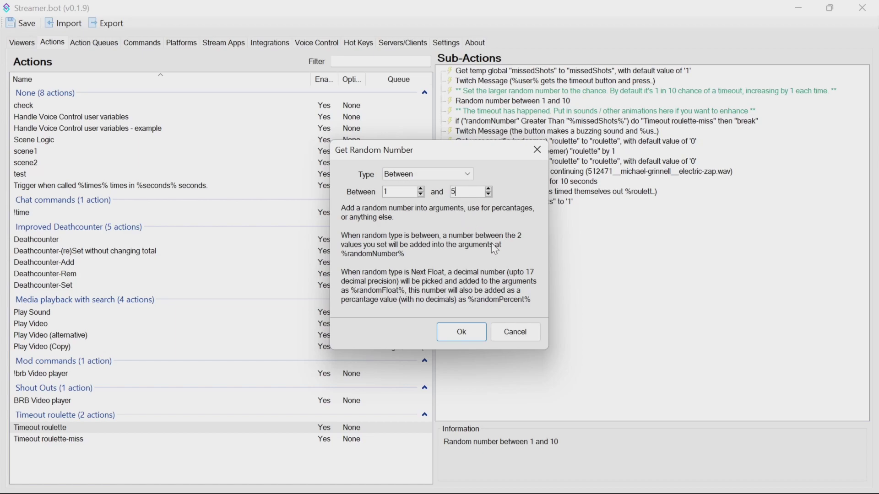
click(521, 334)
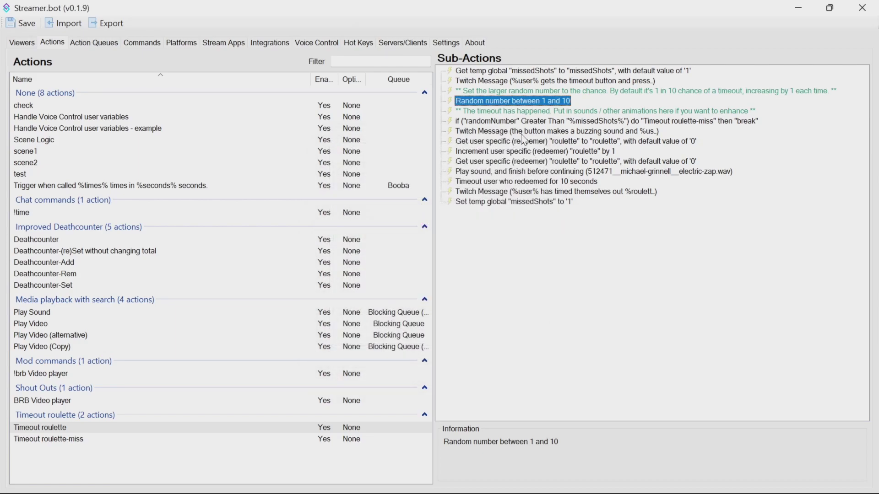
click(521, 122)
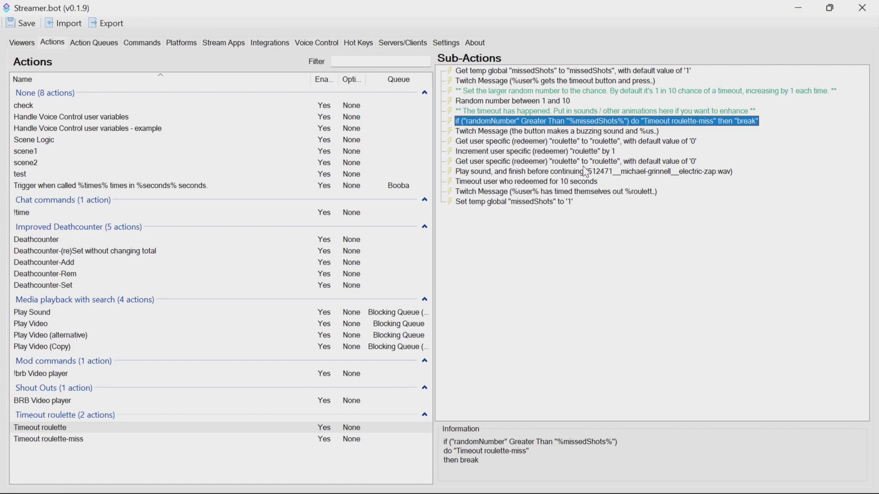
click(516, 132)
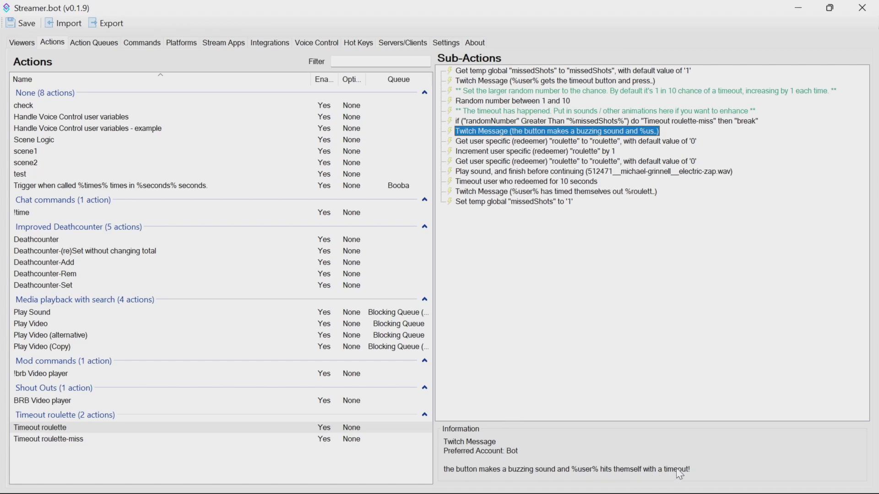
click(524, 141)
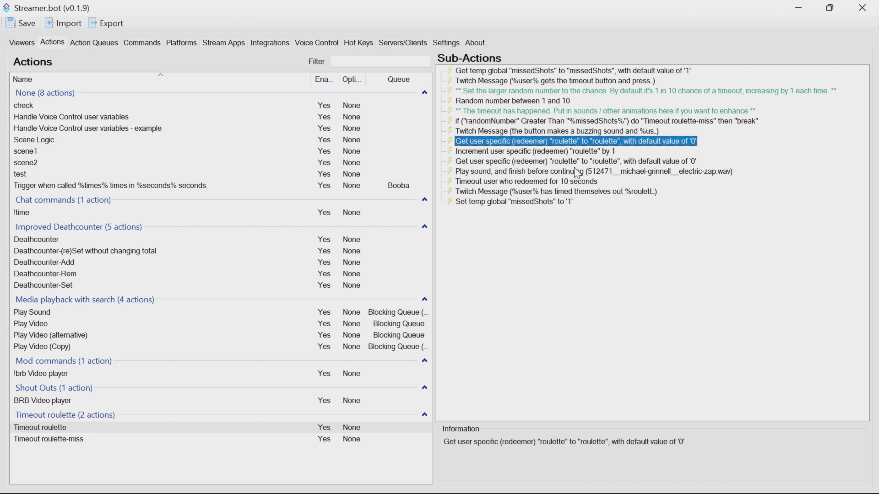
click(534, 158)
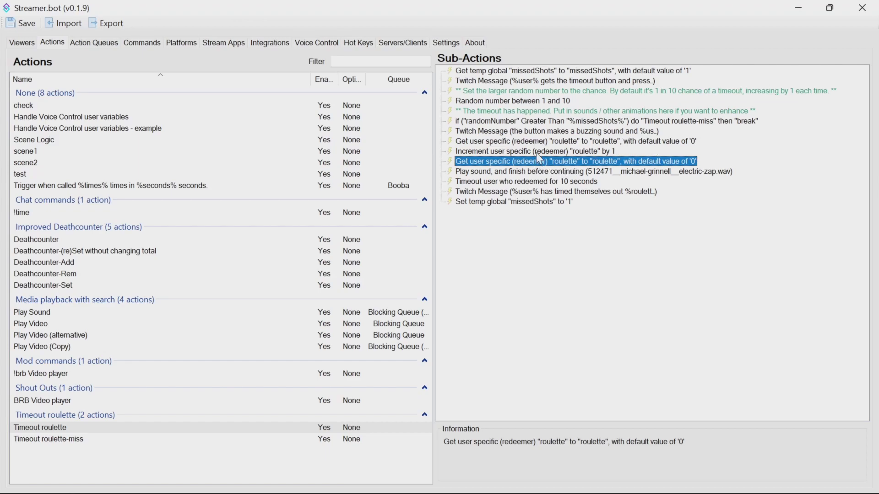
click(537, 141)
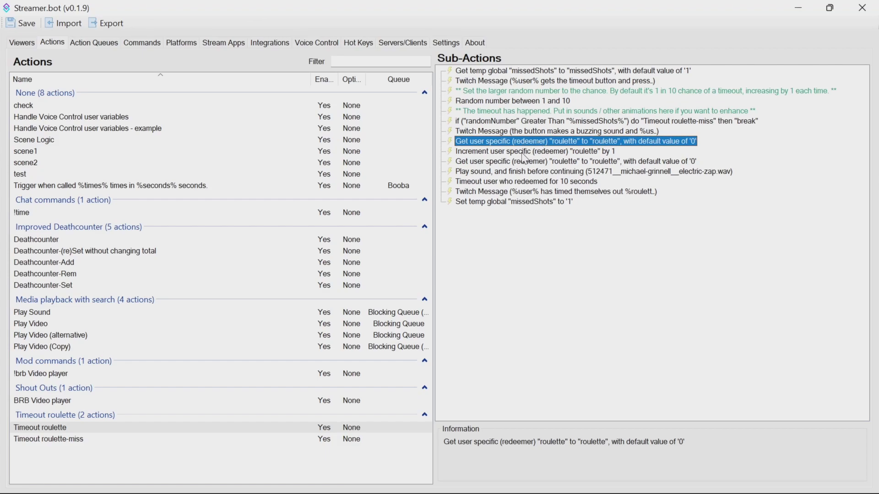
click(525, 154)
click(534, 163)
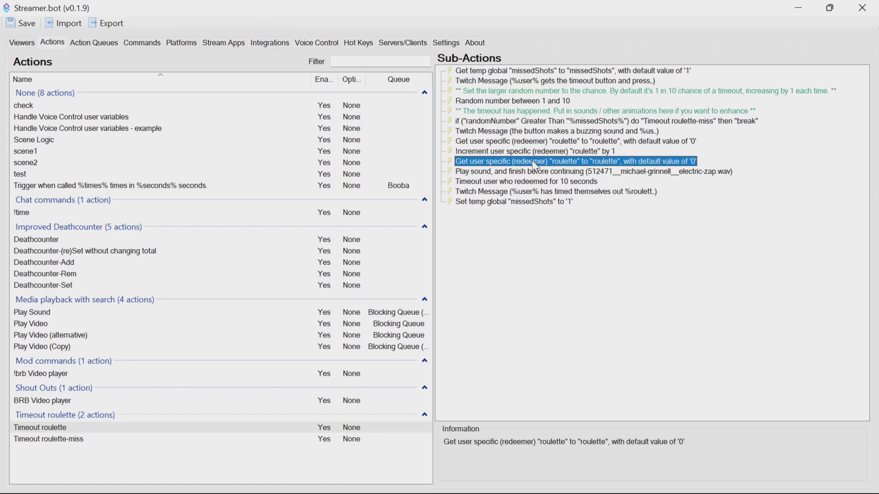
click(539, 172)
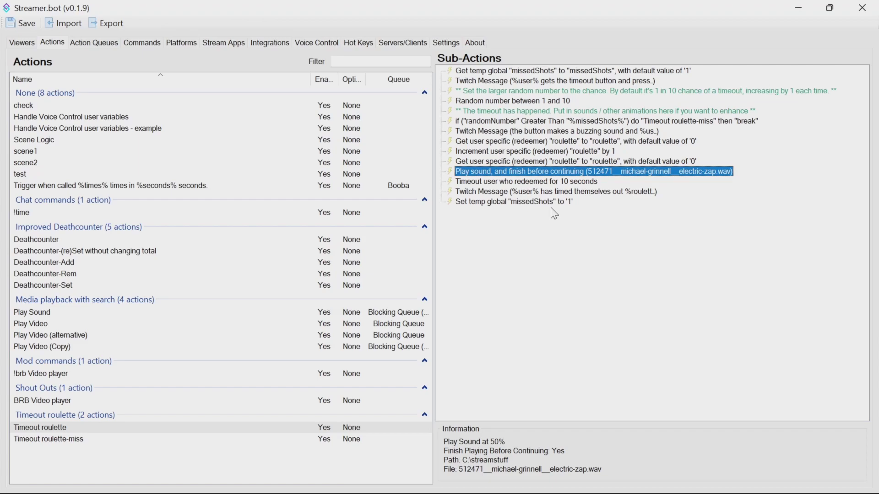
click(520, 181)
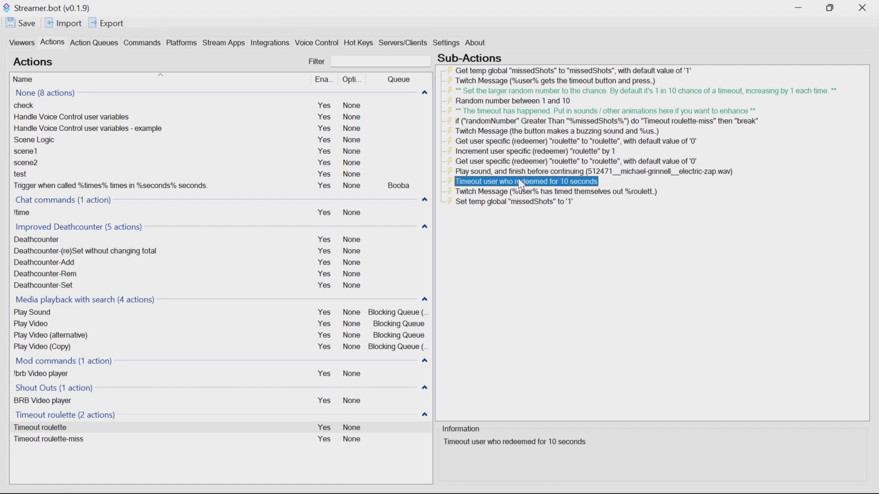
double_click(520, 182)
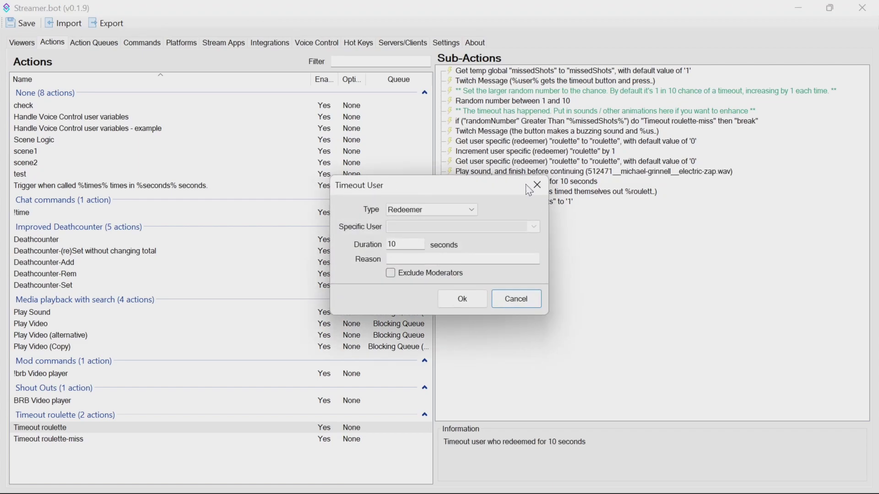
click(404, 248)
click(391, 273)
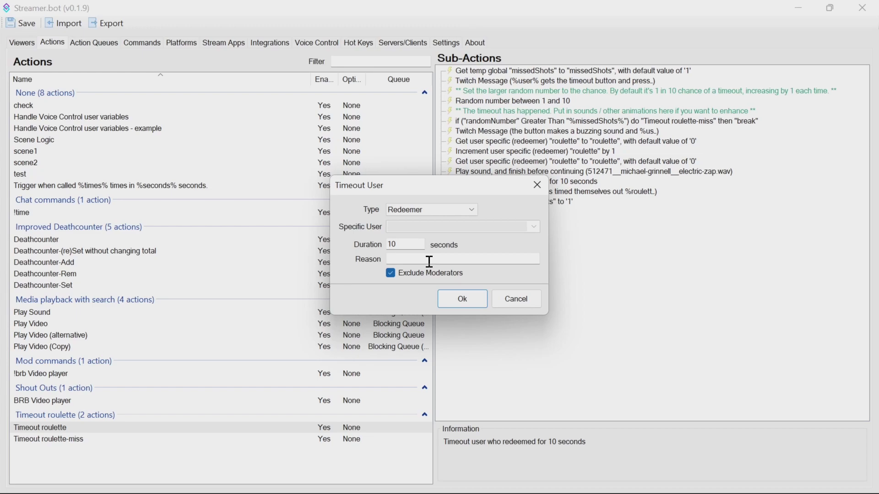
click(430, 262)
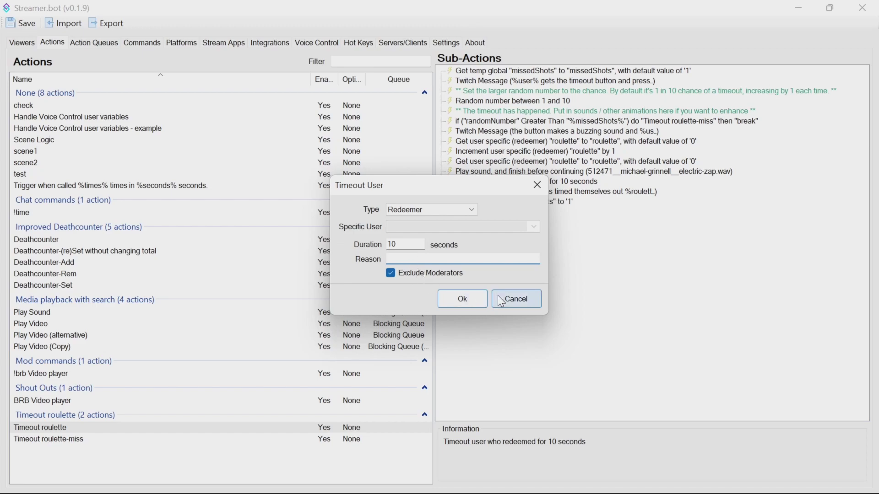
click(516, 303)
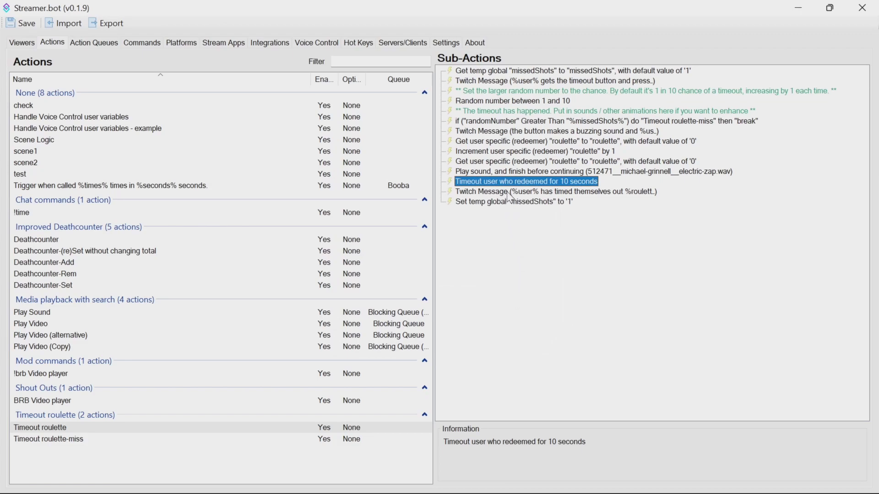
click(507, 192)
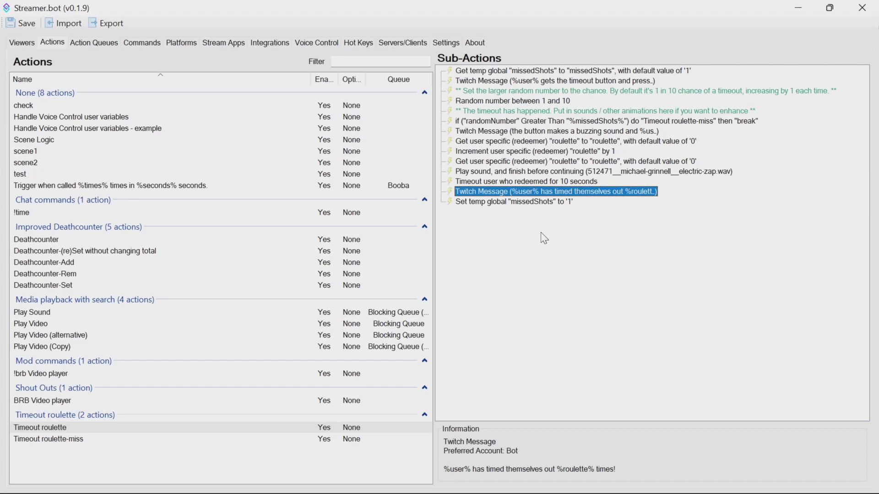
click(513, 204)
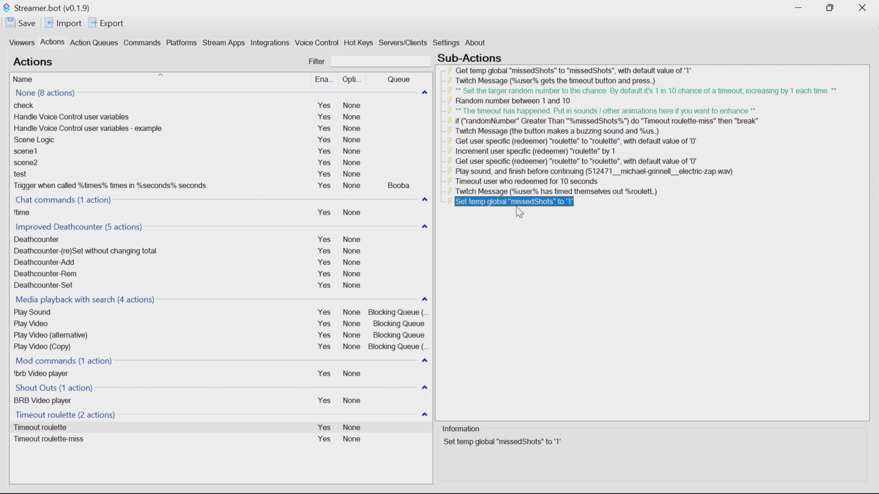